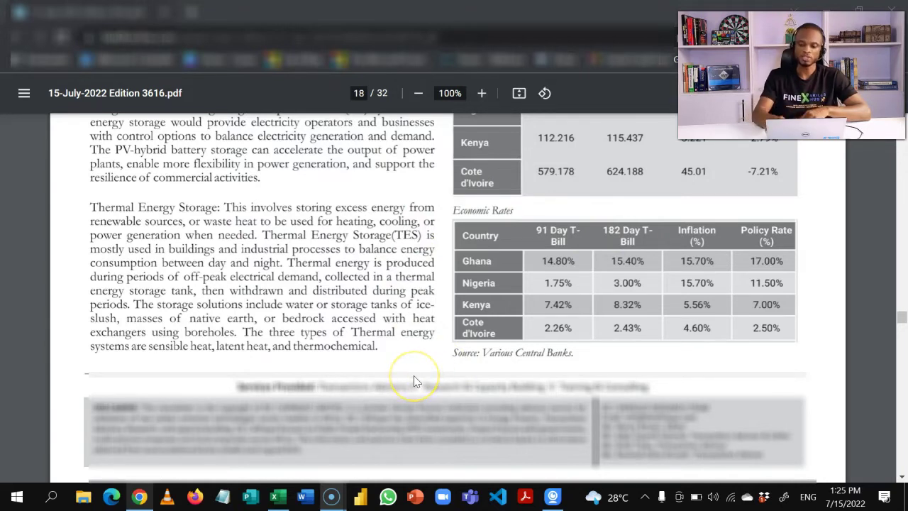
# - Capture the newspaper's Economic Rates table with Lightshot, copy it, and return to Excel Book1
pyautogui.press('super+shift+s')
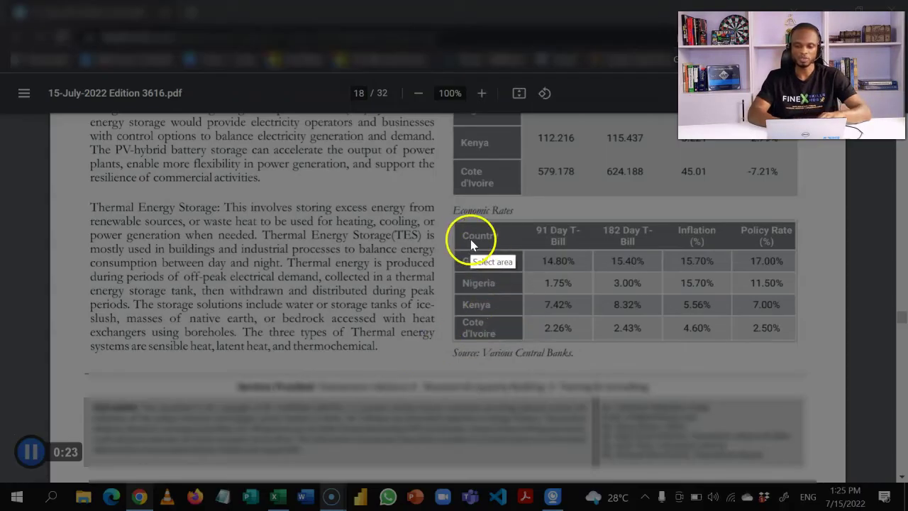
pyautogui.moveTo(458, 223); pyautogui.dragTo(796, 339)
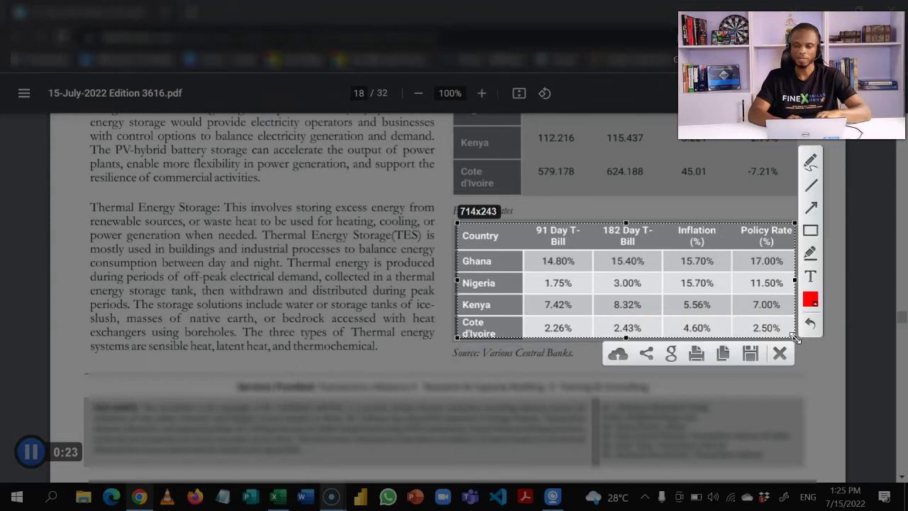
pyautogui.hotkey('ctrl', 'c')
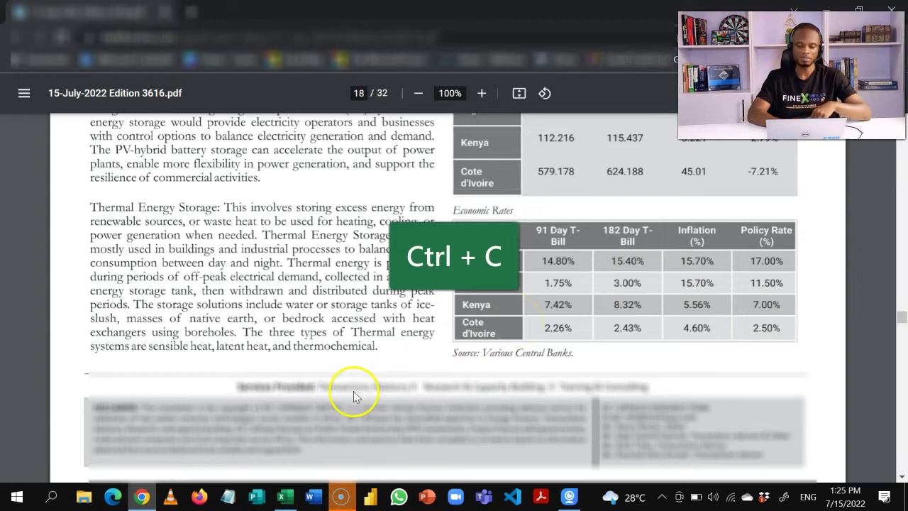
pyautogui.click(286, 498)
# - Select E7 and convert the copied table image using Data from Picture from the clipboard
pyautogui.click(241, 260)
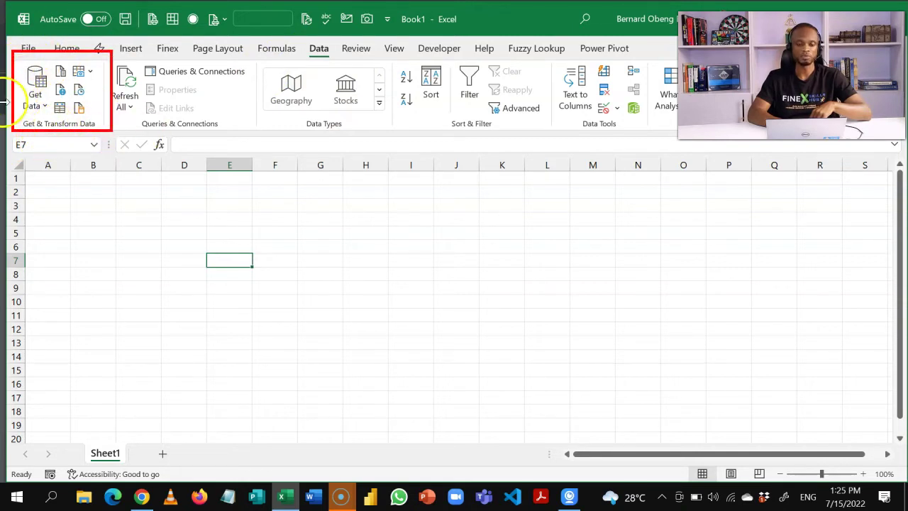
pyautogui.click(90, 72)
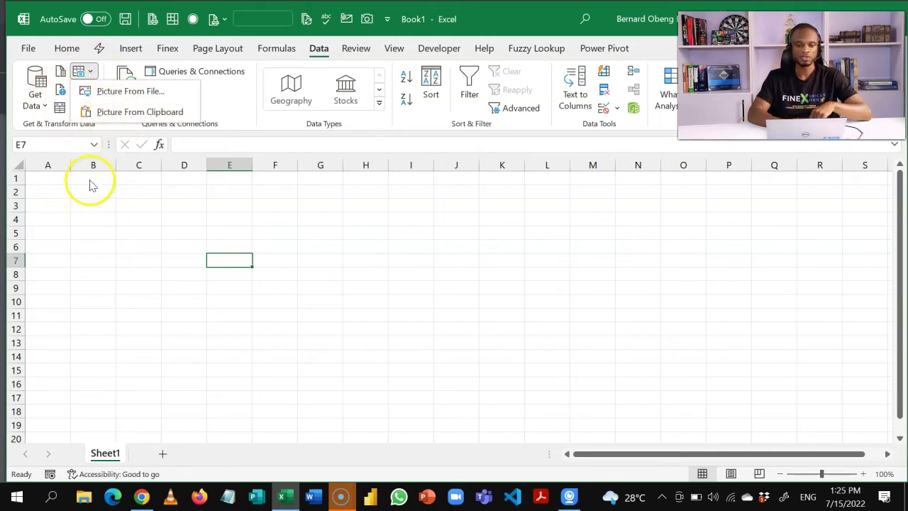
pyautogui.click(111, 115)
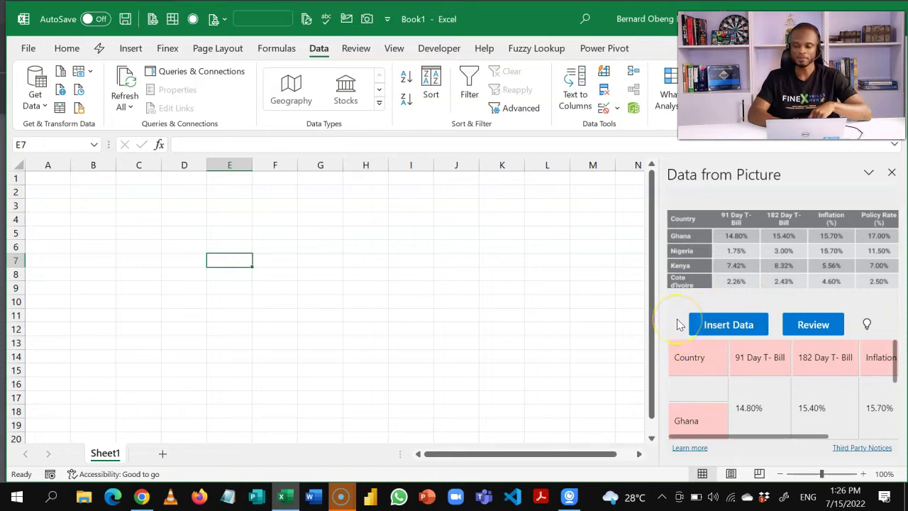
# - Accept all 11 flagged results, including the column headings, country labels, and the 1.75% and 2.26% values
pyautogui.click(802, 328)
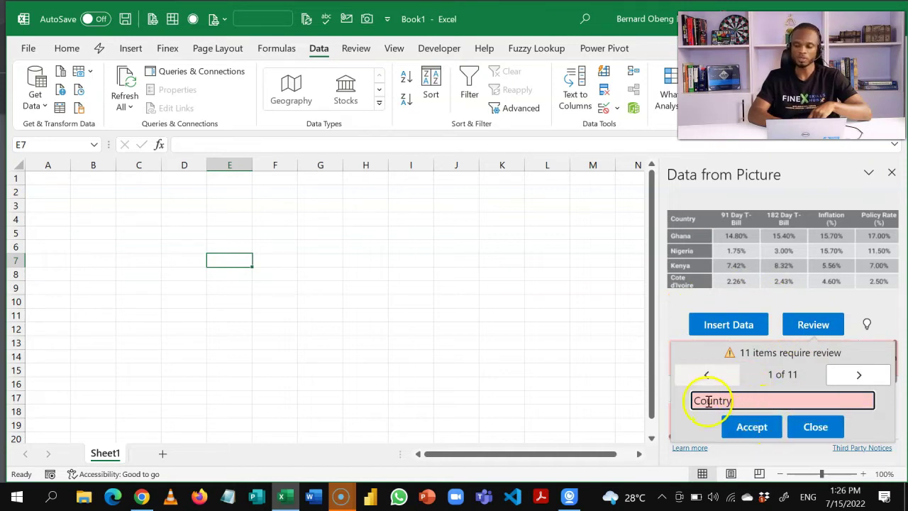
pyautogui.click(752, 426)
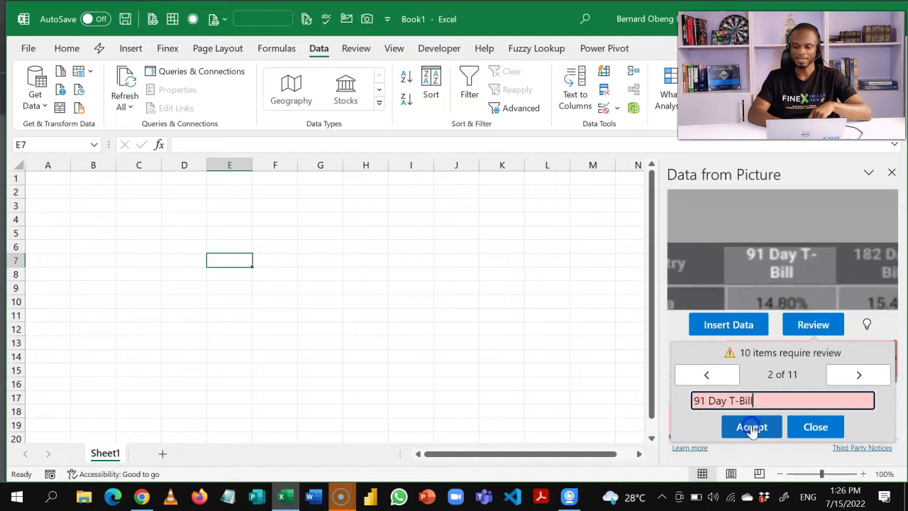
pyautogui.click(752, 428)
pyautogui.click(752, 427)
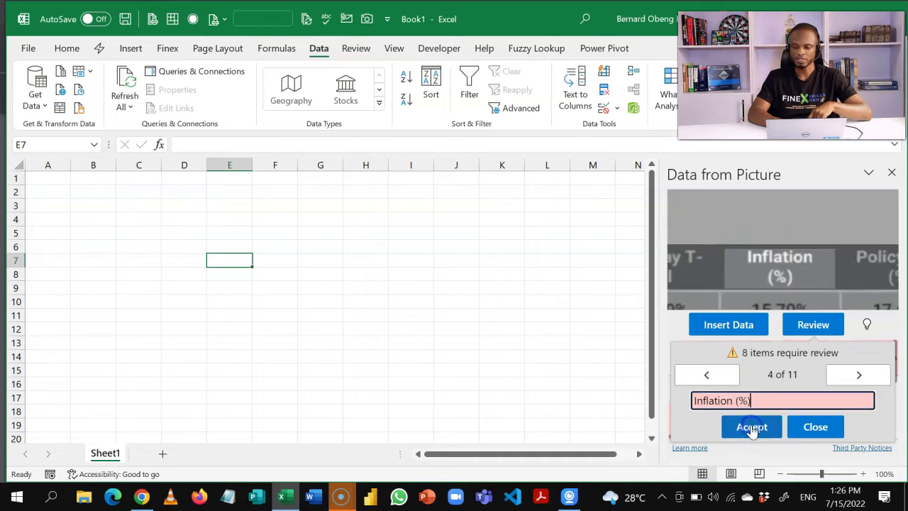
pyautogui.click(752, 427)
pyautogui.click(752, 426)
pyautogui.click(752, 426)
pyautogui.click(753, 426)
pyautogui.click(752, 426)
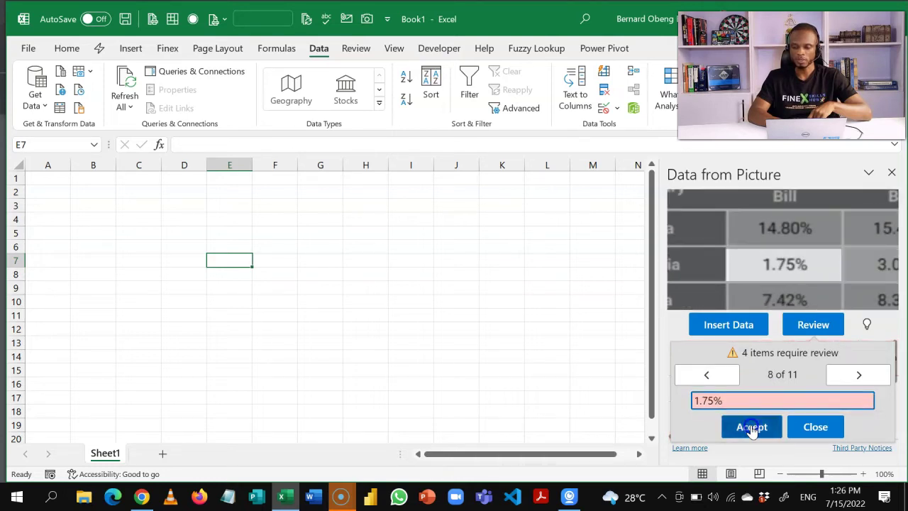
pyautogui.click(752, 426)
pyautogui.click(752, 426)
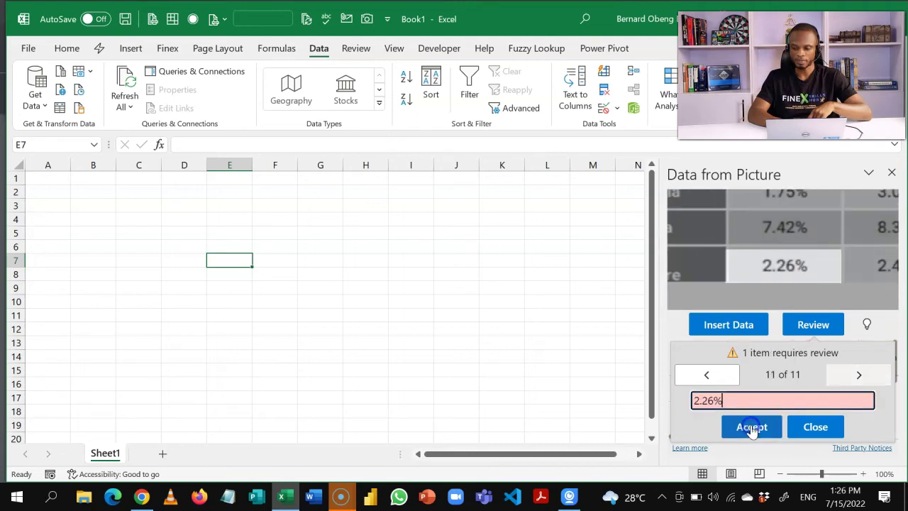
pyautogui.click(752, 427)
pyautogui.click(753, 427)
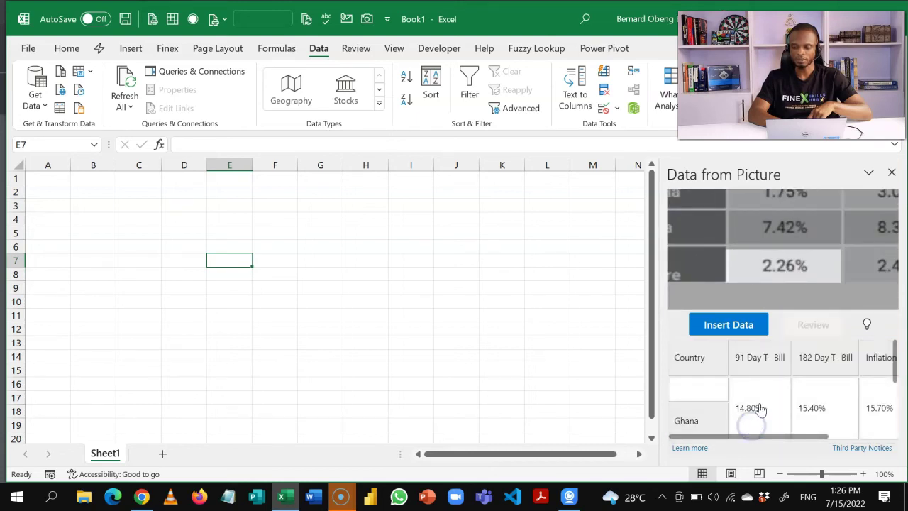
# - Insert the recognised table at E7 and move Ghana's values from F8:I8 onto row 9
pyautogui.click(735, 330)
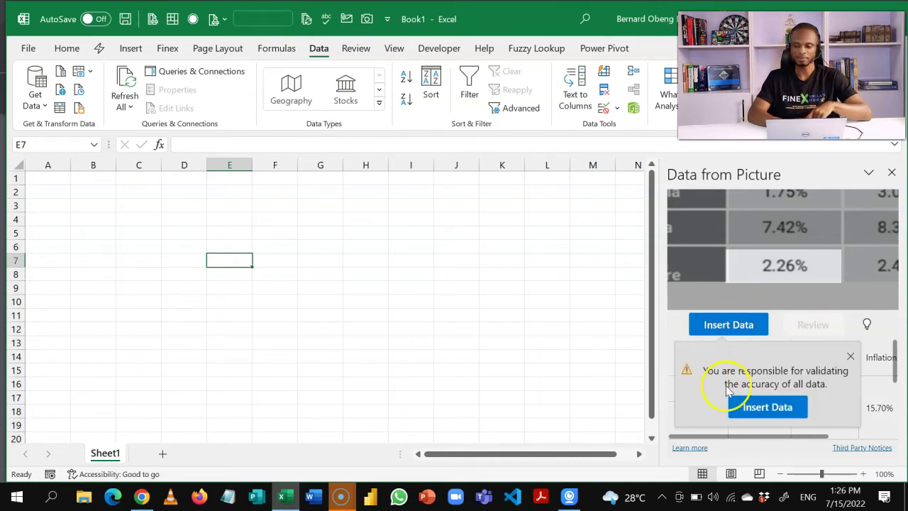
pyautogui.click(767, 408)
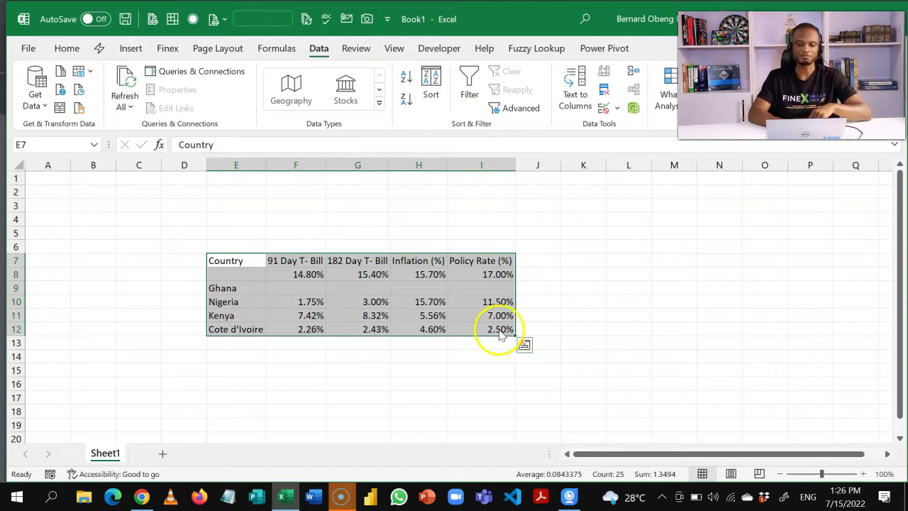
pyautogui.click(307, 276)
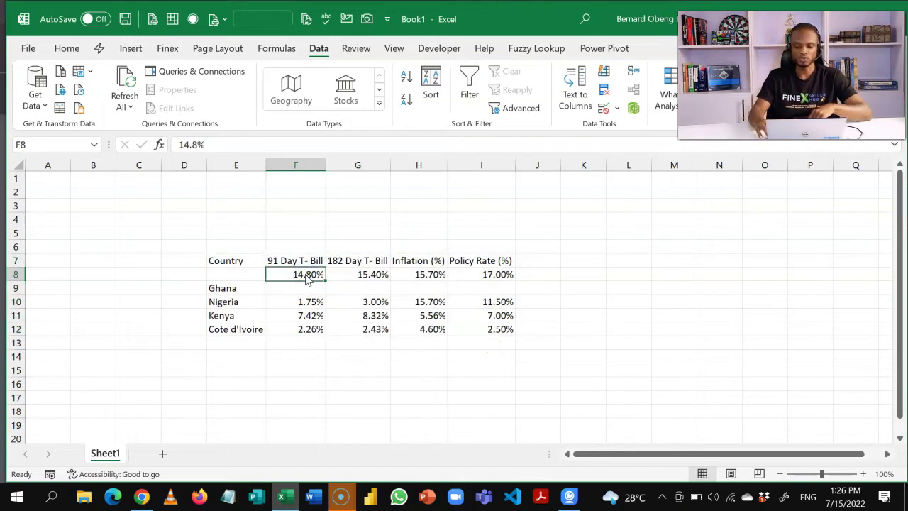
pyautogui.hotkey('shift', 'Right')
pyautogui.hotkey('shift', 'Right')
pyautogui.hotkey('shift', 'Right')
pyautogui.hotkey('ctrl', 'x')
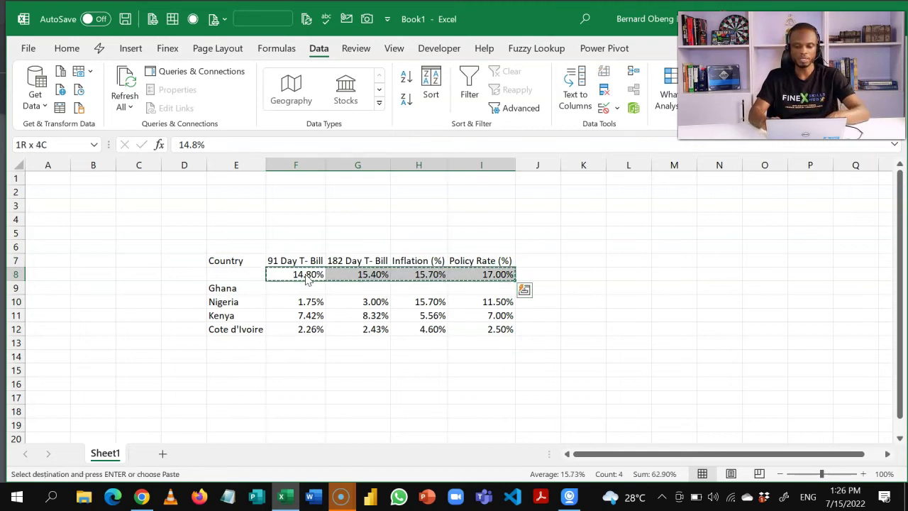
pyautogui.press('Down')
pyautogui.hotkey('ctrl', 'v')
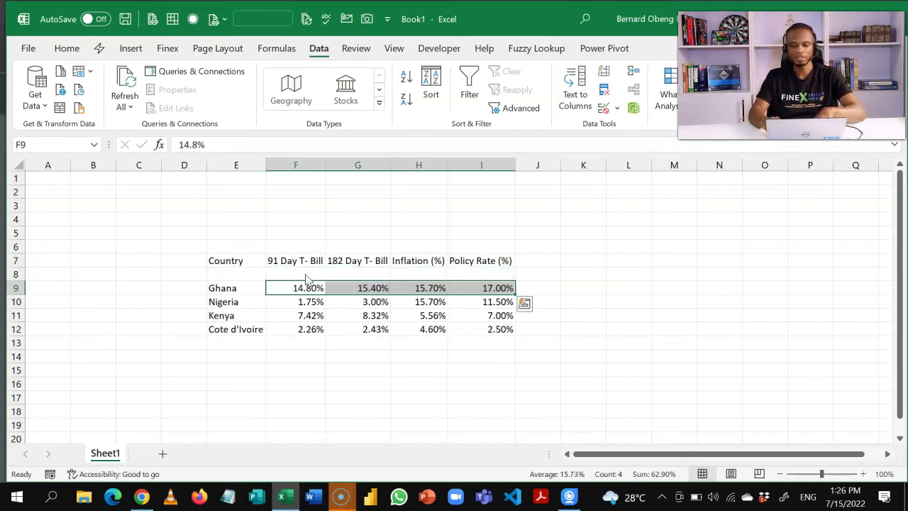
# - Delete the empty row 8 and reselect the table's Country header cell
pyautogui.click(15, 274)
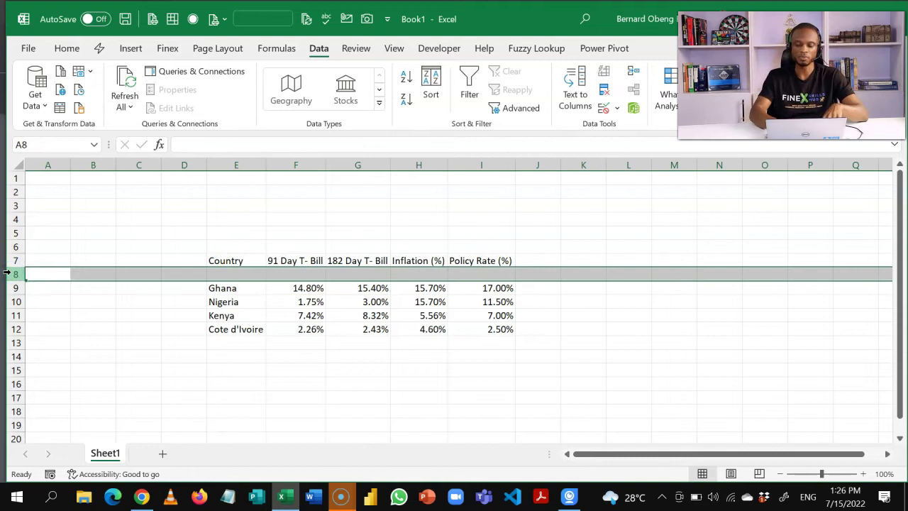
pyautogui.hotkey('ctrl', '-')
pyautogui.click(319, 298)
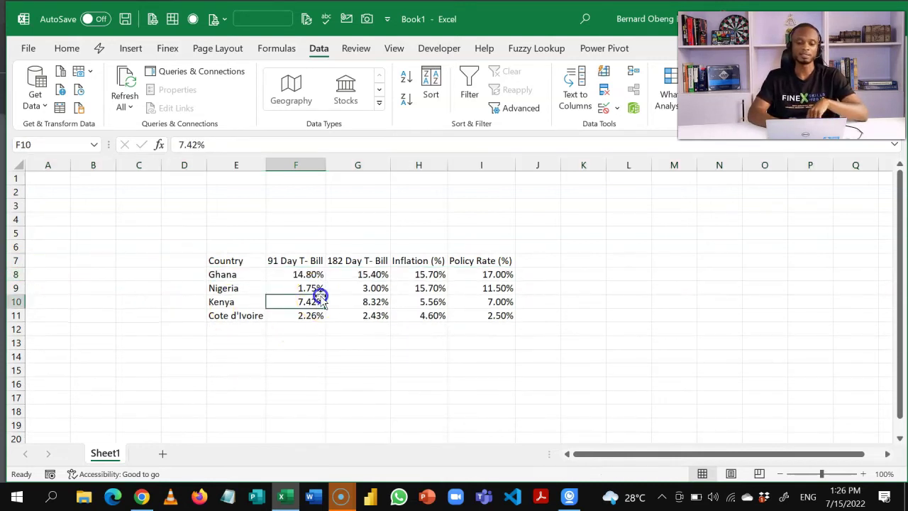
pyautogui.click(248, 258)
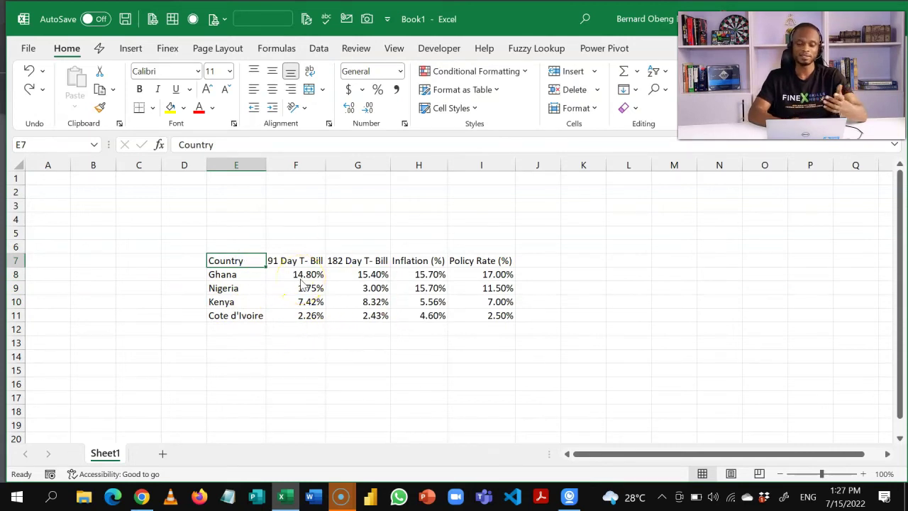
# - Chart the E7:I11 rates as clustered columns grouped by country, positioned right of the table
pyautogui.hotkey('ctrl', 'a')
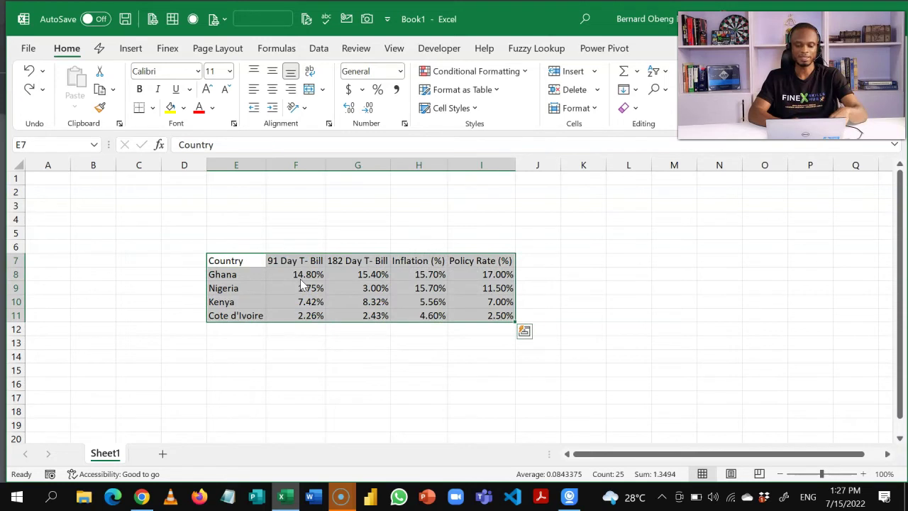
pyautogui.hotkey('alt', 'F1')
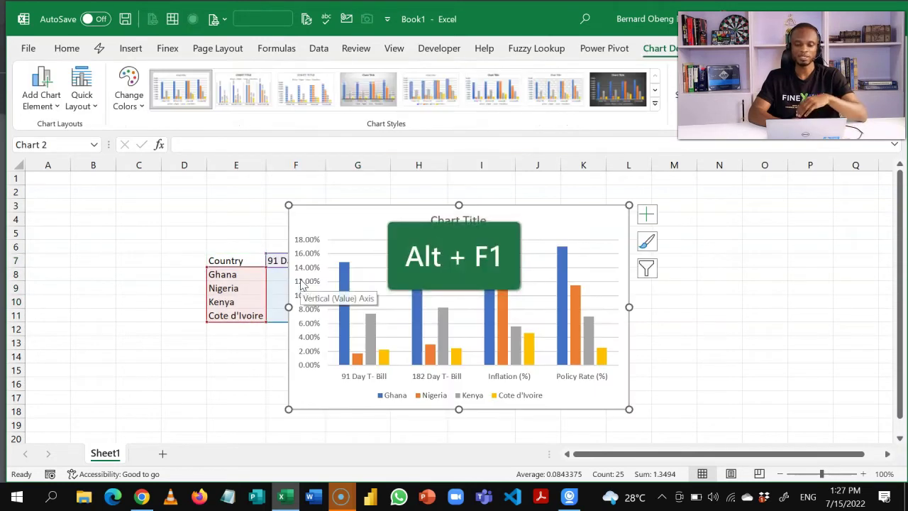
pyautogui.moveTo(374, 211); pyautogui.dragTo(481, 205)
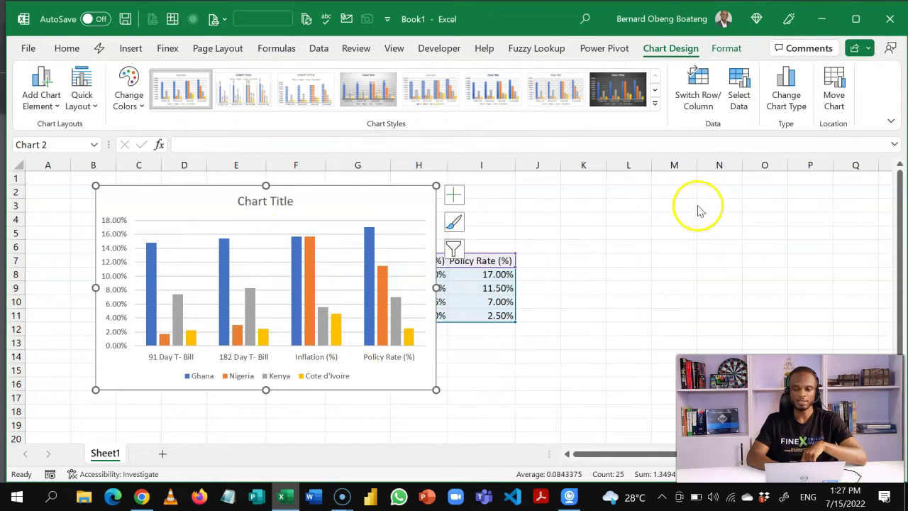
pyautogui.click(706, 102)
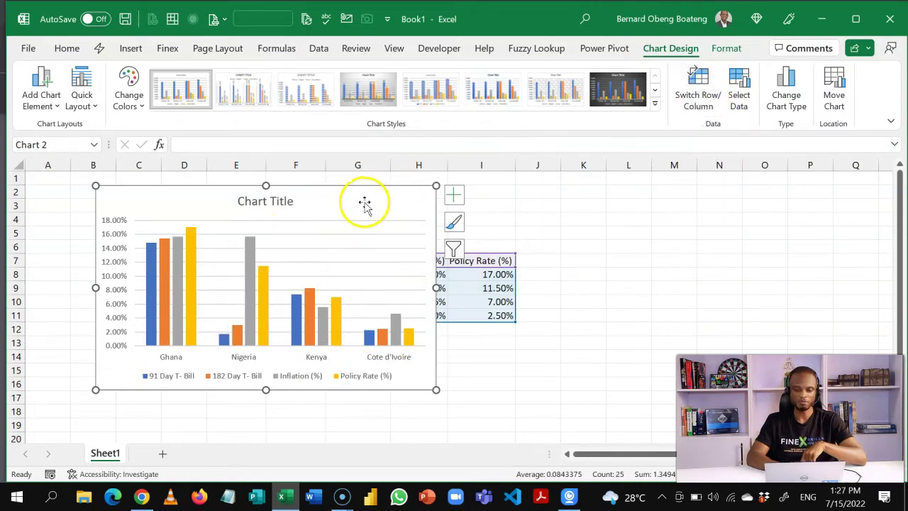
pyautogui.moveTo(364, 202)
pyautogui.mouseDown()
pyautogui.moveTo(363, 270)
pyautogui.moveTo(476, 237)
pyautogui.moveTo(610, 221)
pyautogui.moveTo(577, 232)
pyautogui.moveTo(561, 217)
pyautogui.moveTo(724, 207)
pyautogui.moveTo(736, 213)
pyautogui.mouseUp()
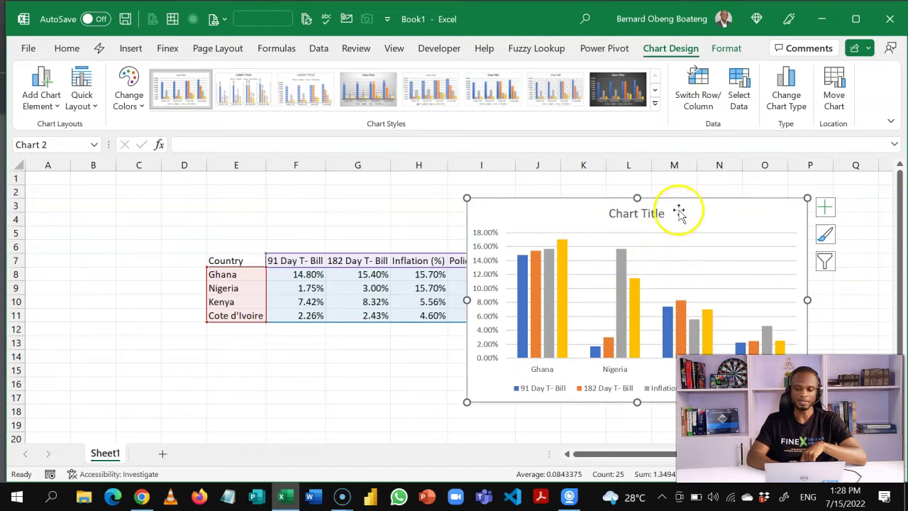
pyautogui.moveTo(671, 192); pyautogui.dragTo(669, 183)
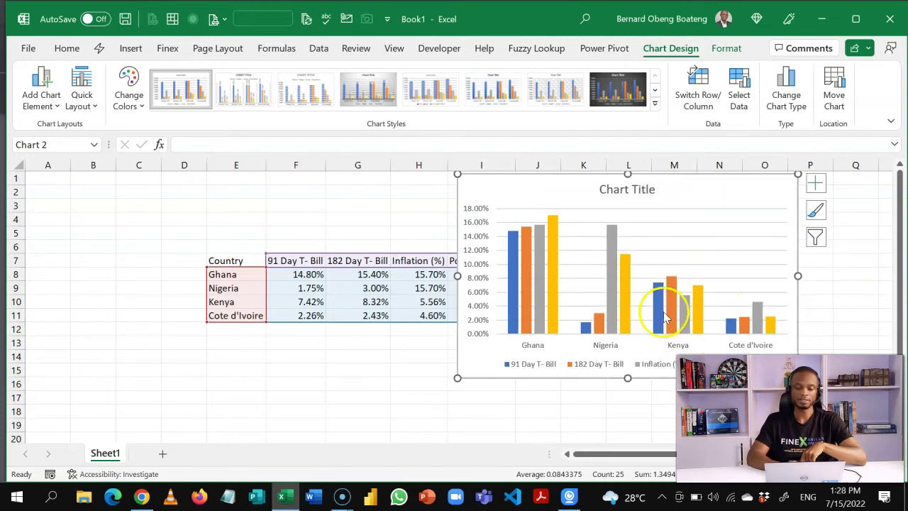